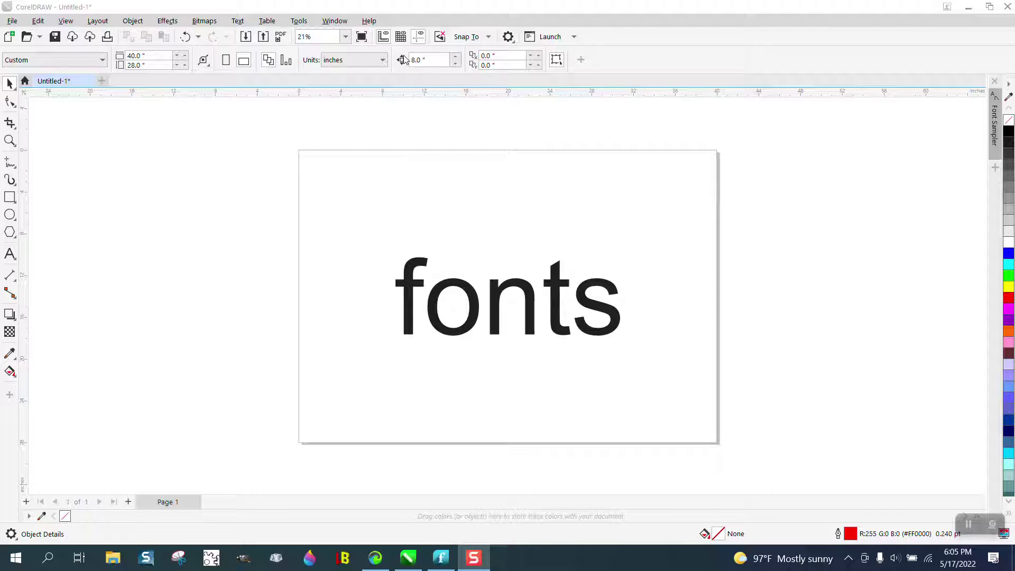
Step: Select the 'fonts' text and look through CorelDRAW's font list
click(477, 316)
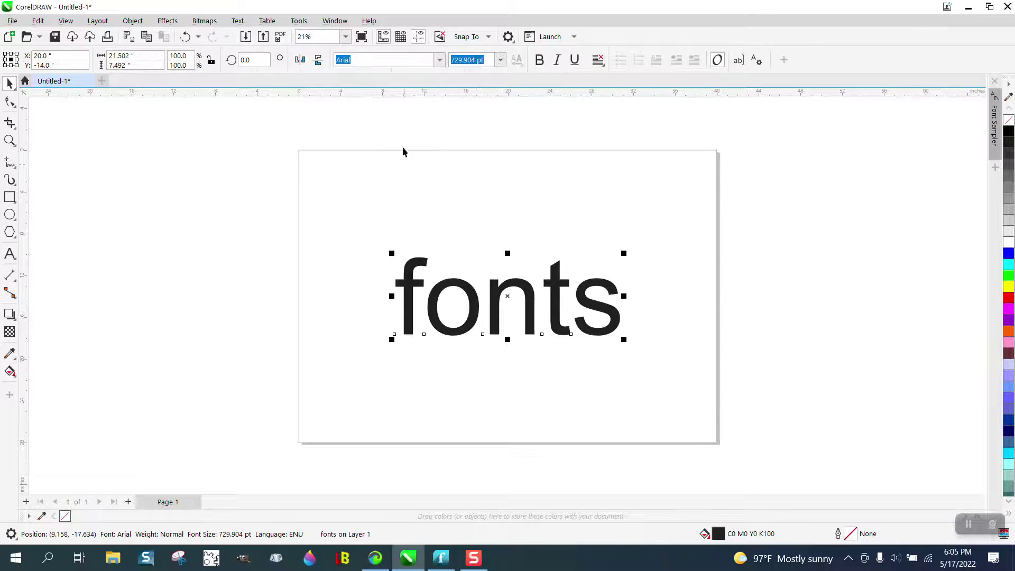
click(440, 61)
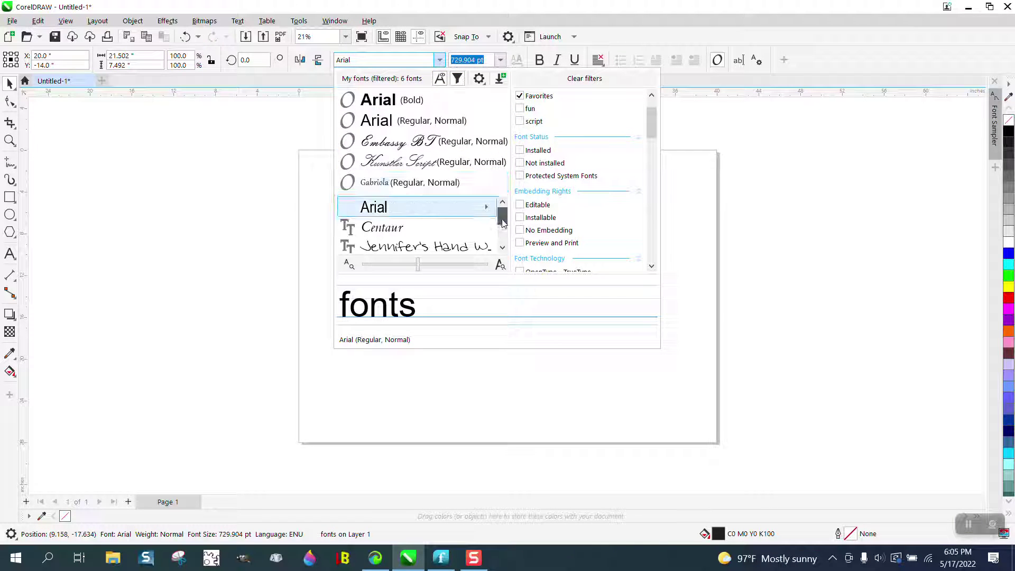
mouse_move(503, 215)
mouse_down()
mouse_move(503, 237)
mouse_move(501, 221)
mouse_up()
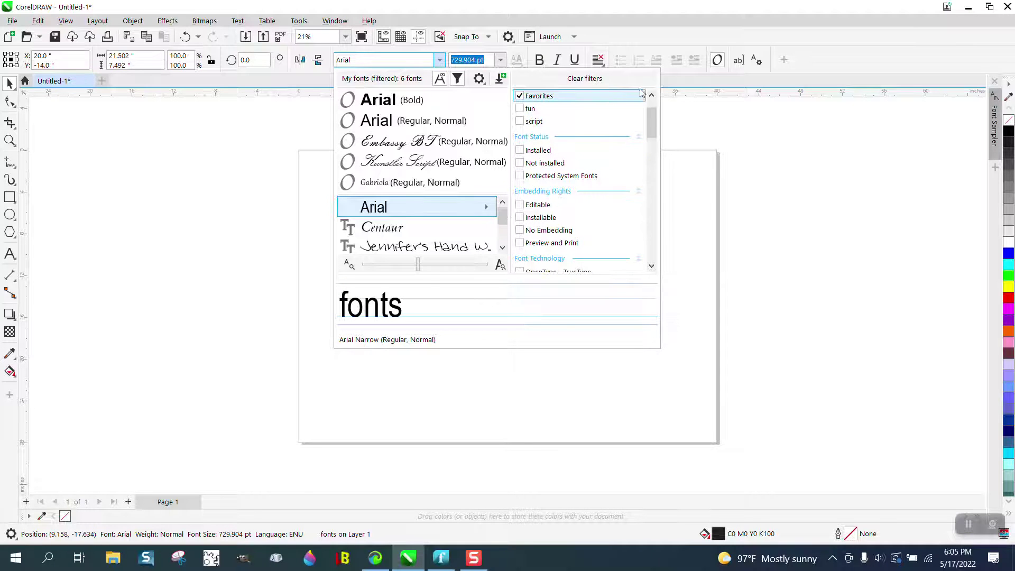
key(Escape)
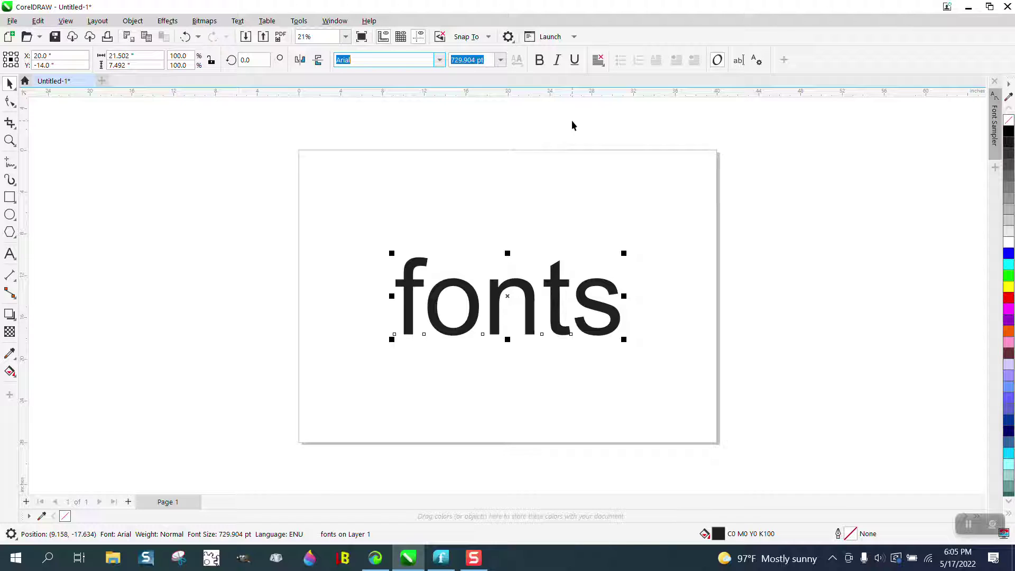
Step: Drag Architect Hand from My fonts into Favorites and confirm it lists seven fonts
click(442, 559)
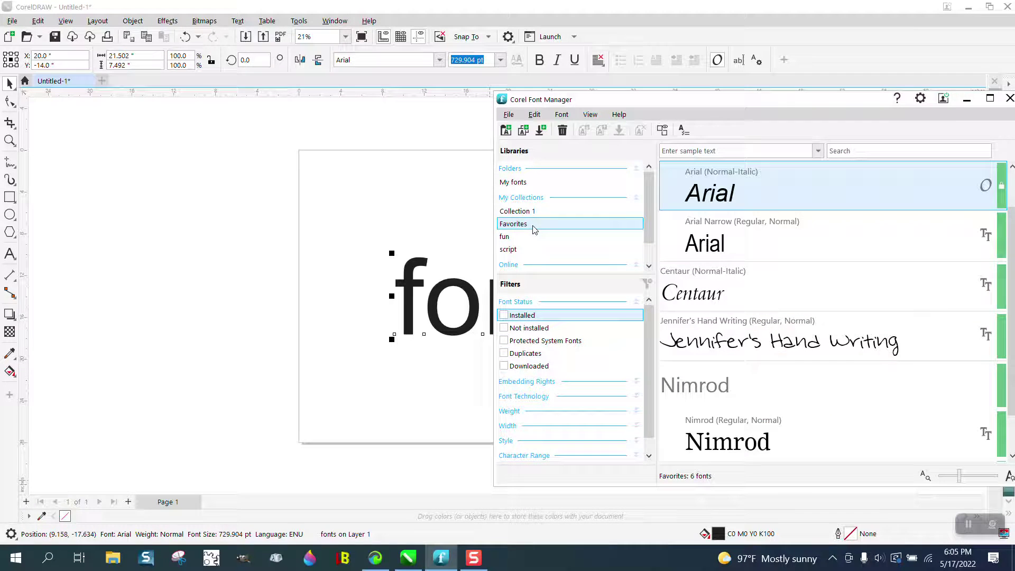
click(521, 184)
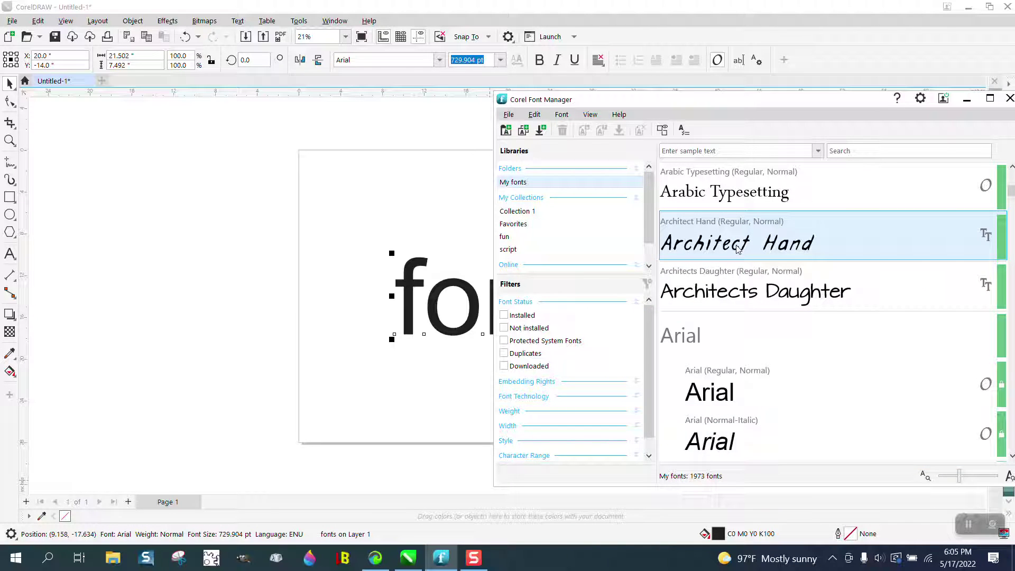
drag(737, 247, 524, 228)
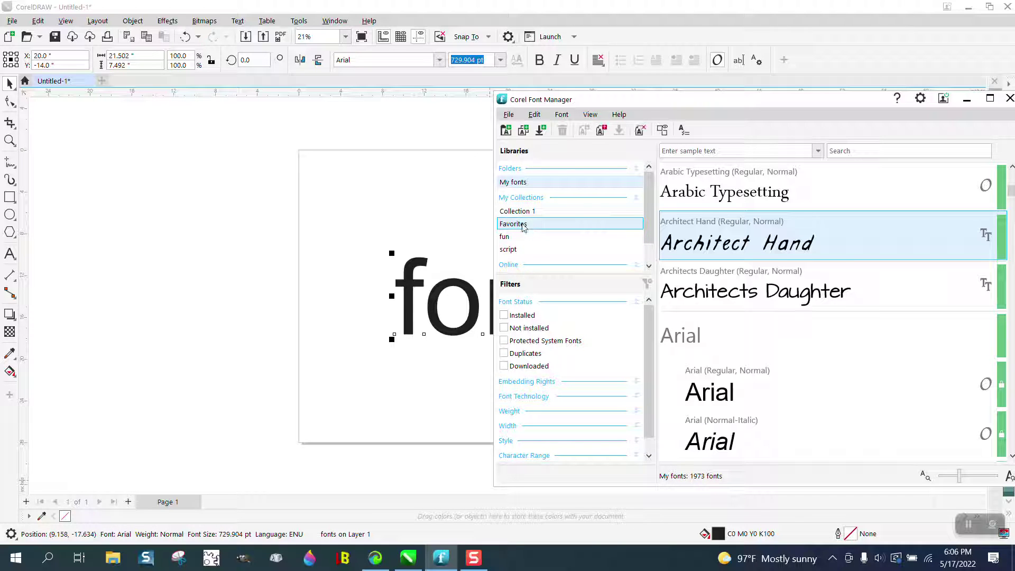
click(446, 227)
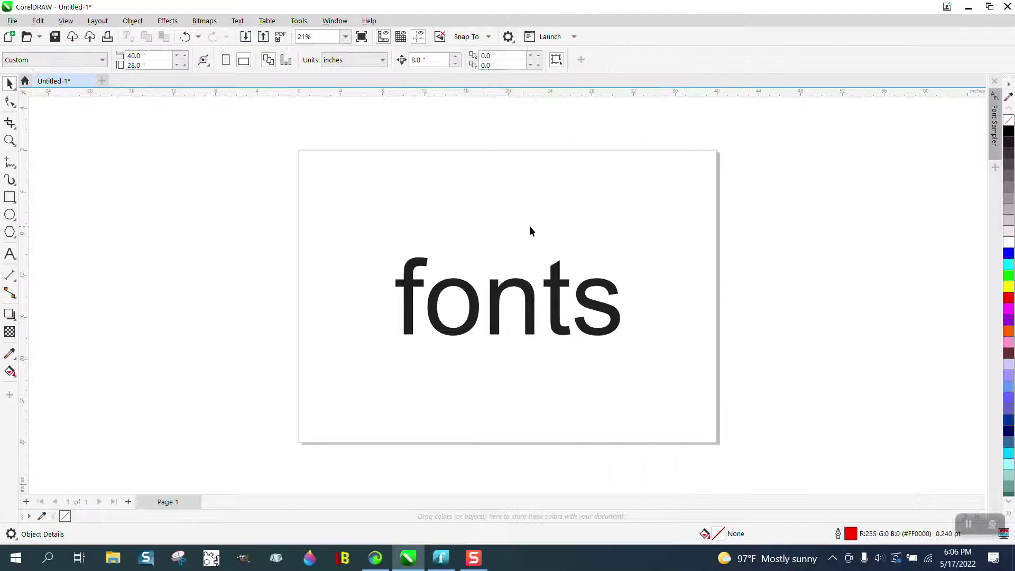
click(441, 558)
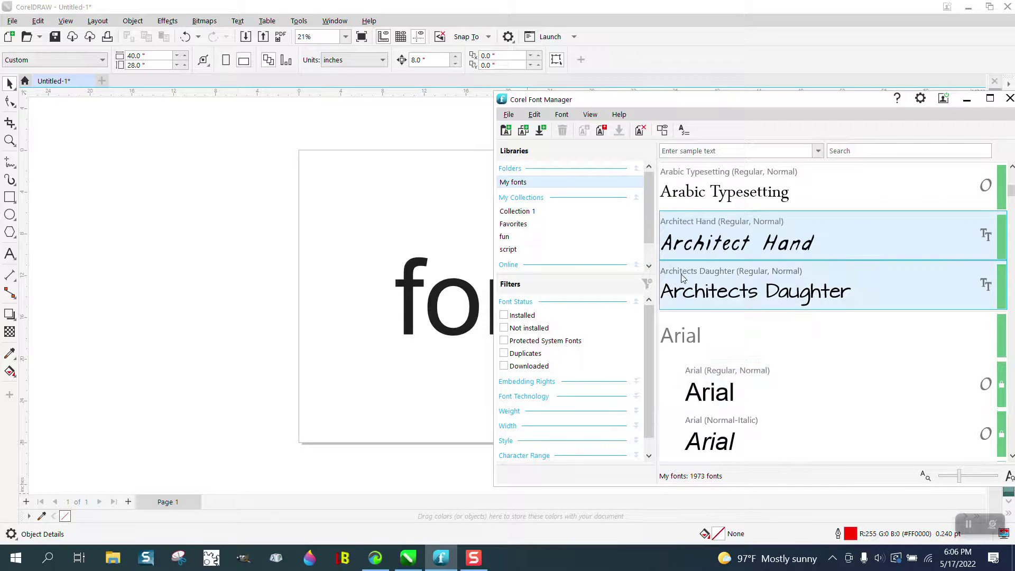
click(513, 223)
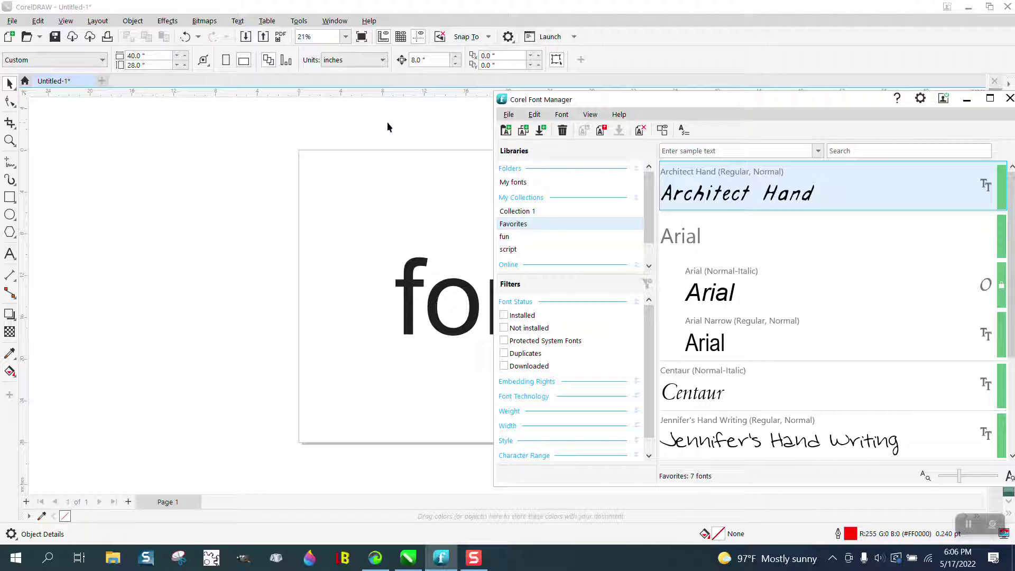
Step: With the 'fonts' text selected, review the Favorites-filtered entries in CorelDRAW's font list
click(967, 99)
click(500, 292)
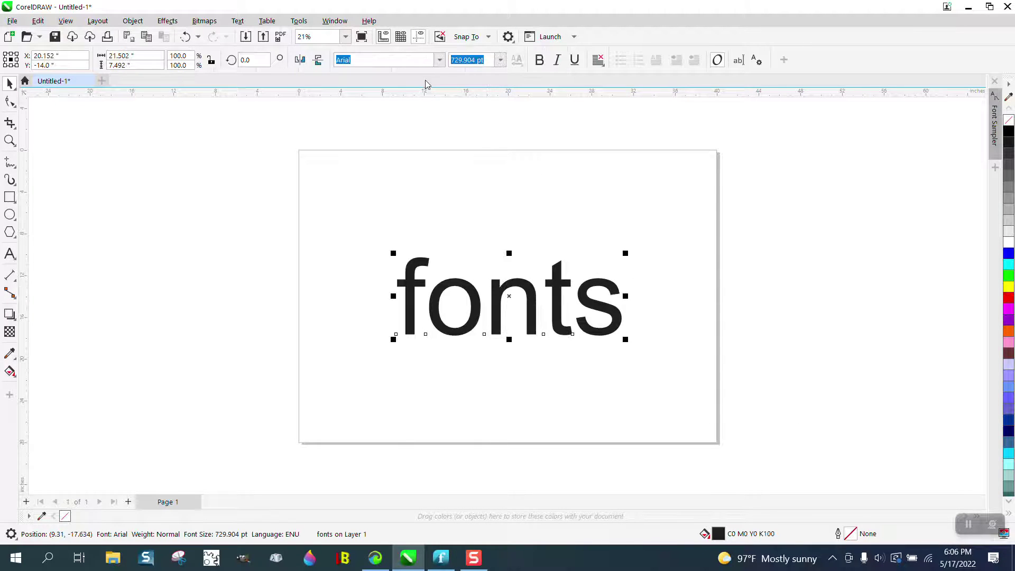
click(439, 59)
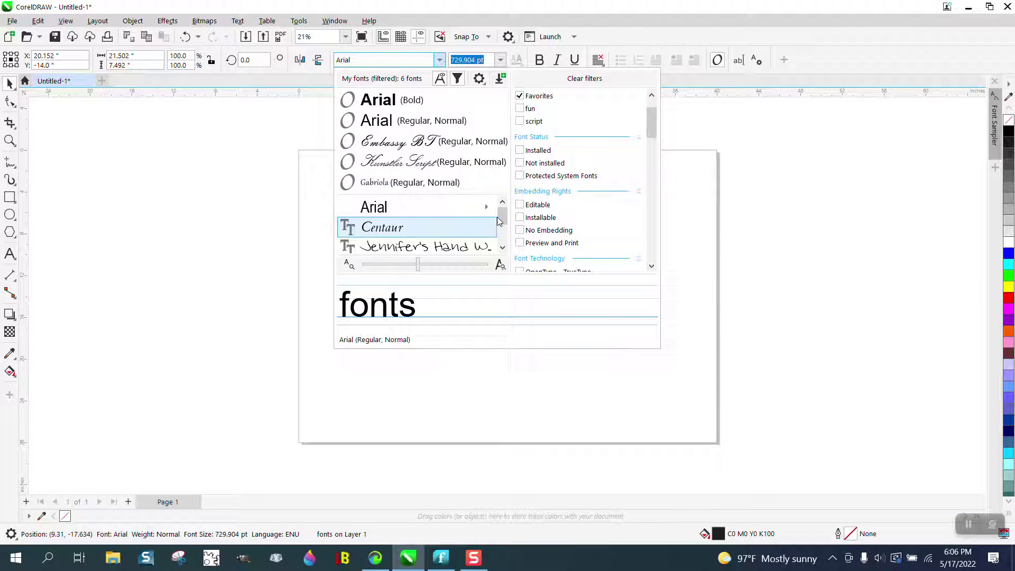
scroll(397, 228, down, 2)
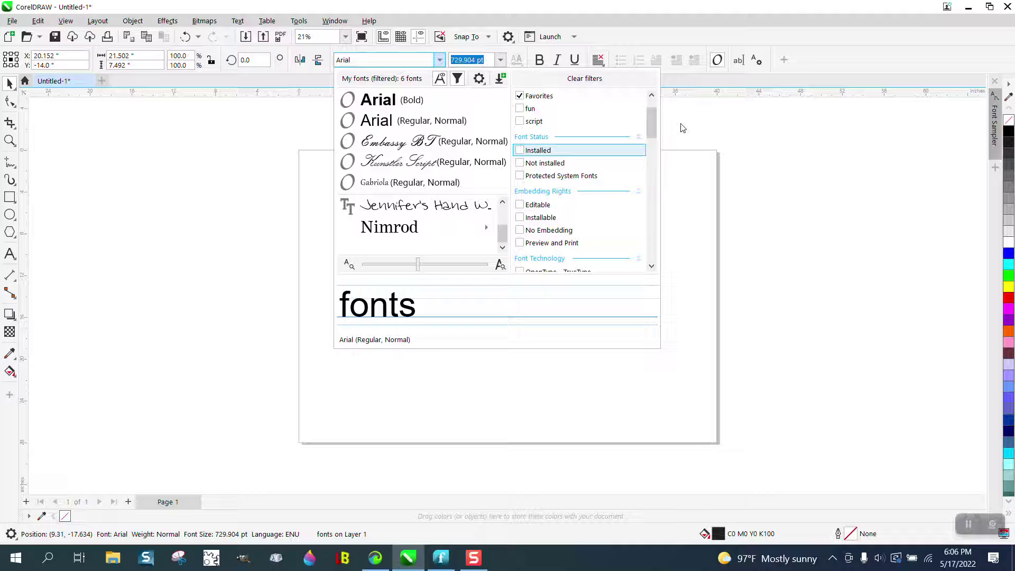
click(687, 136)
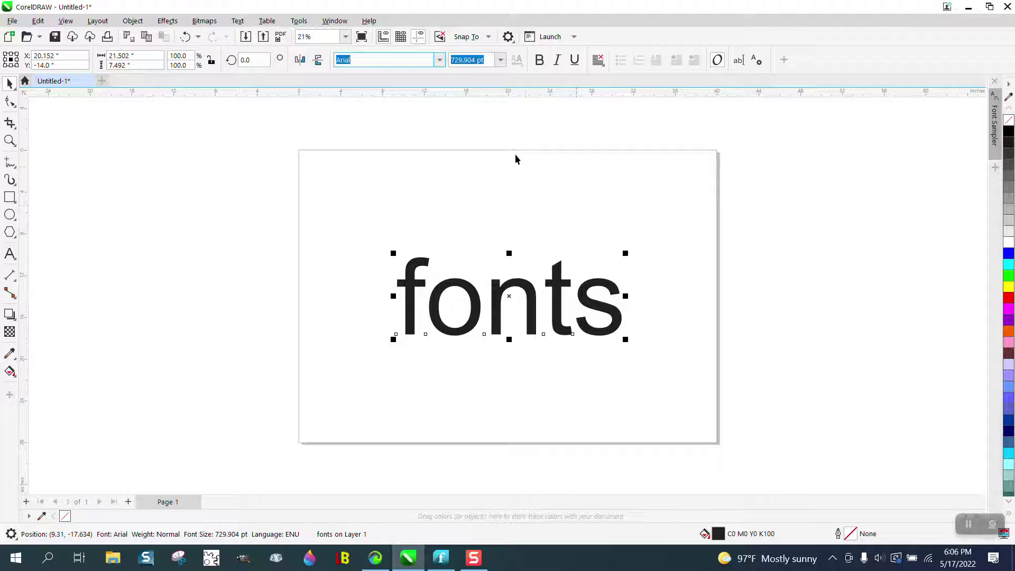
click(440, 62)
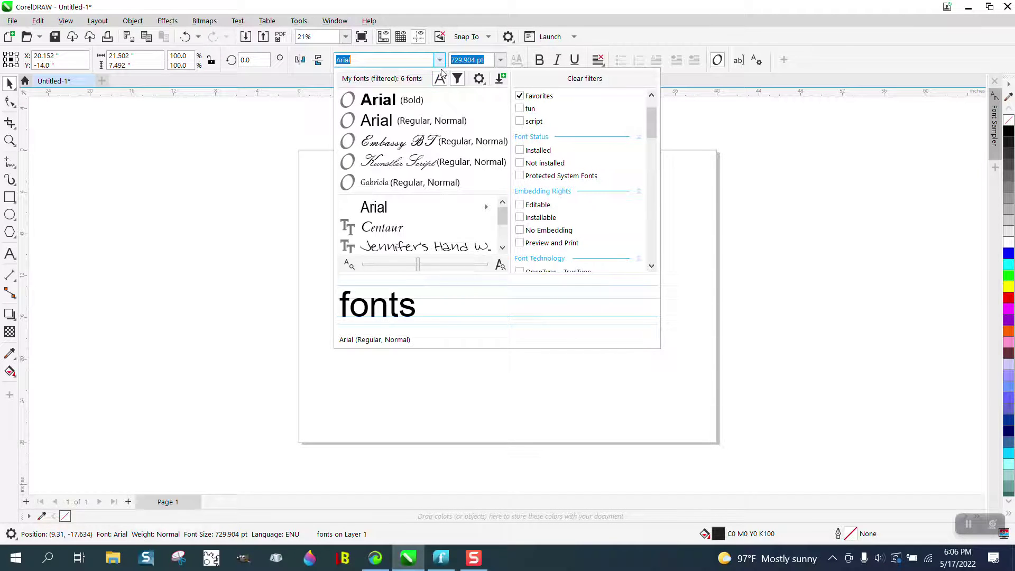
click(503, 249)
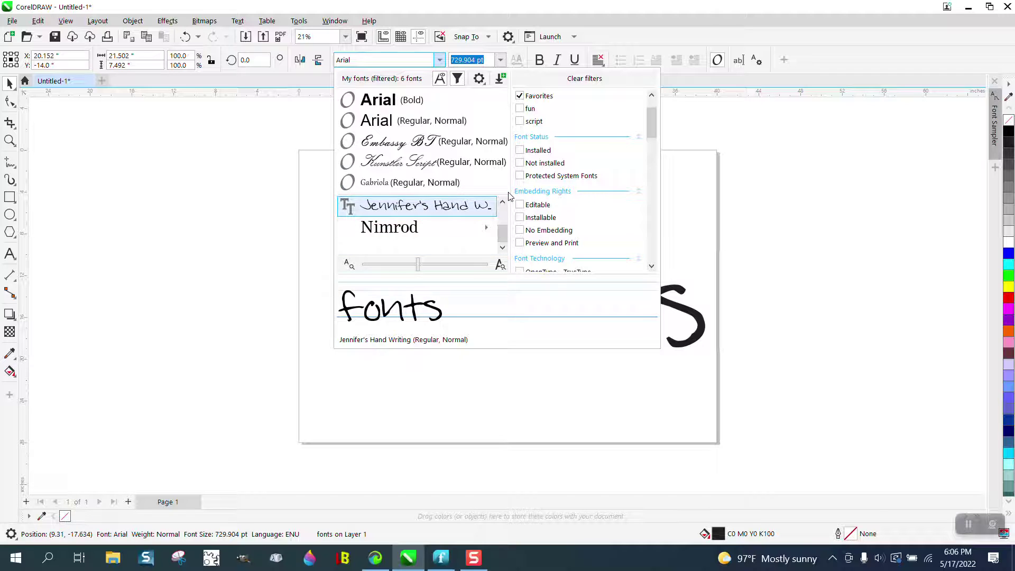
Step: Remove Centaur from the Favorites collection in Corel Font Manager
click(445, 557)
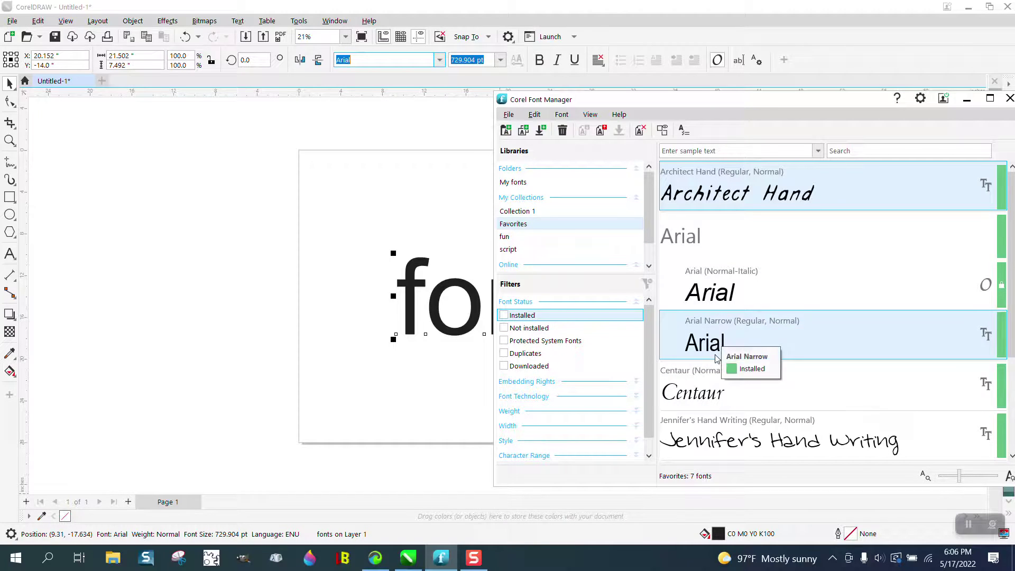
right_click(709, 399)
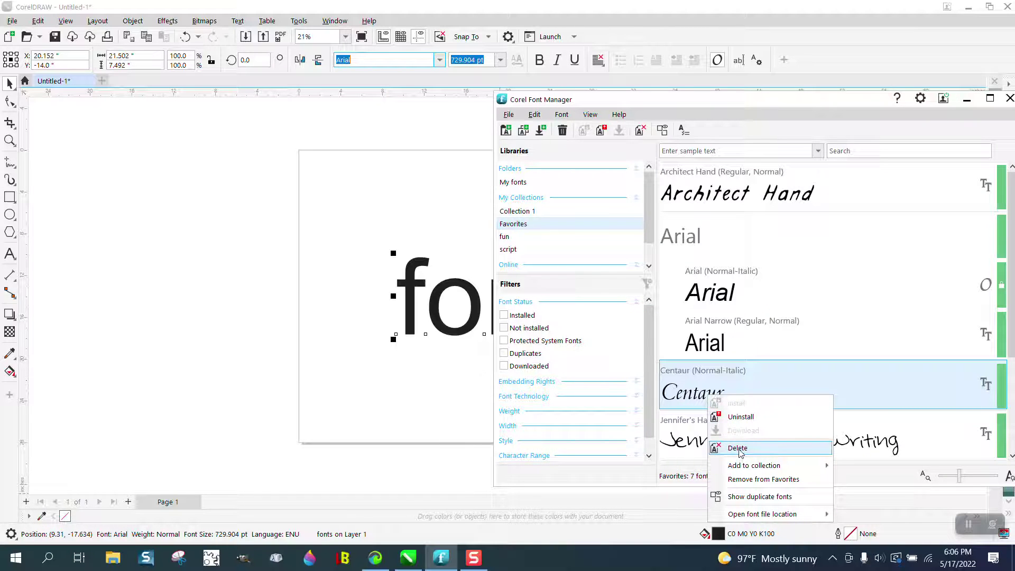
click(754, 480)
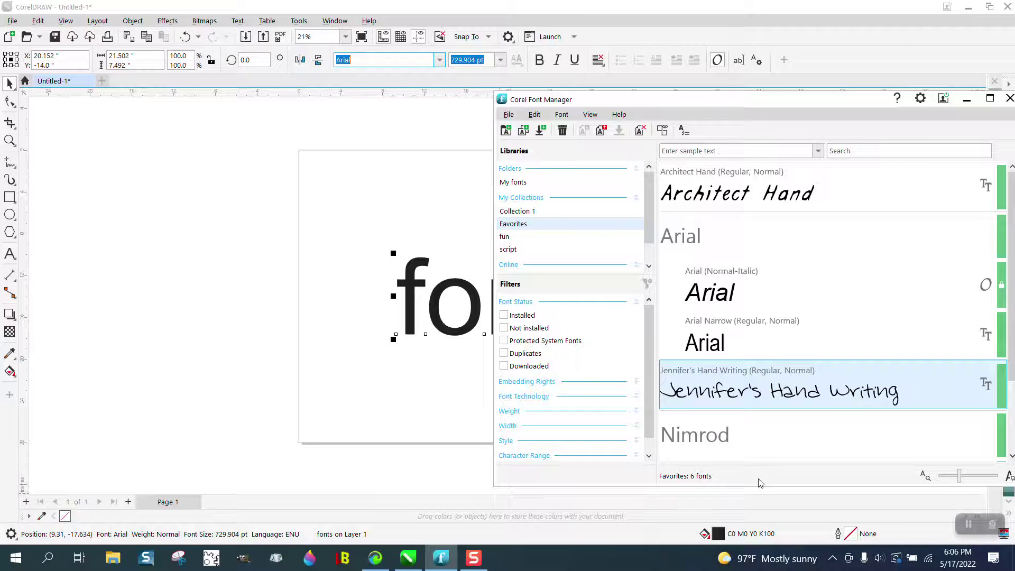
Step: Add Lansdowne DEMO from My fonts to Favorites, then return to the drawing
click(512, 187)
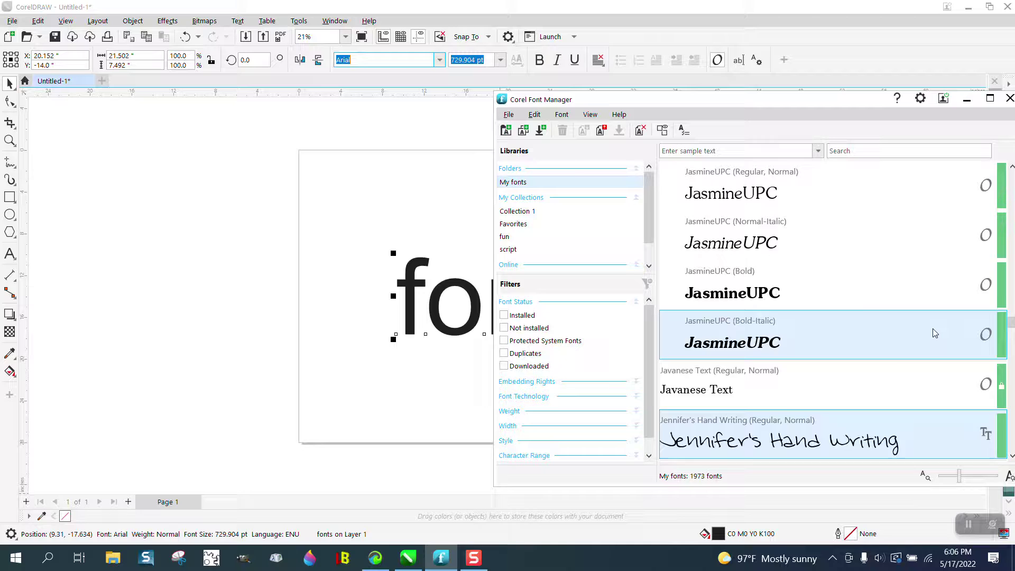
scroll(928, 328, down, 3)
scroll(930, 332, down, 3)
scroll(930, 332, down, 3)
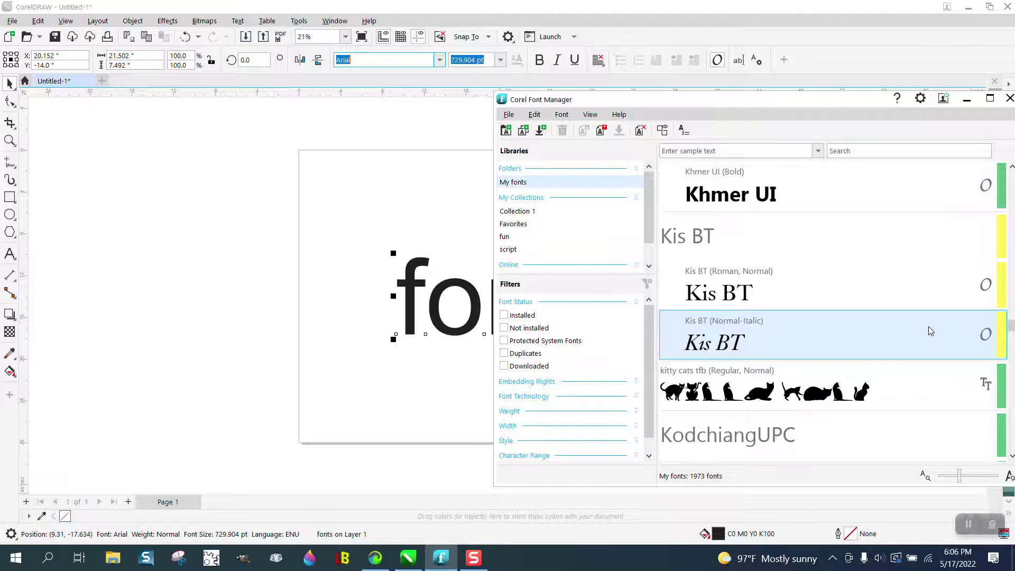
scroll(931, 331, down, 3)
scroll(930, 331, down, 3)
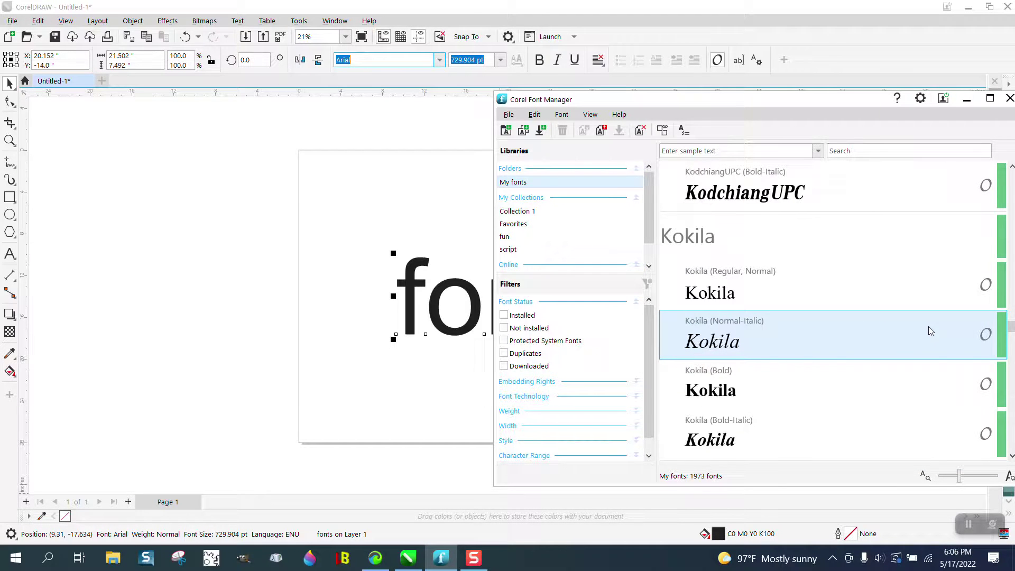
scroll(931, 332, down, 3)
scroll(929, 331, down, 3)
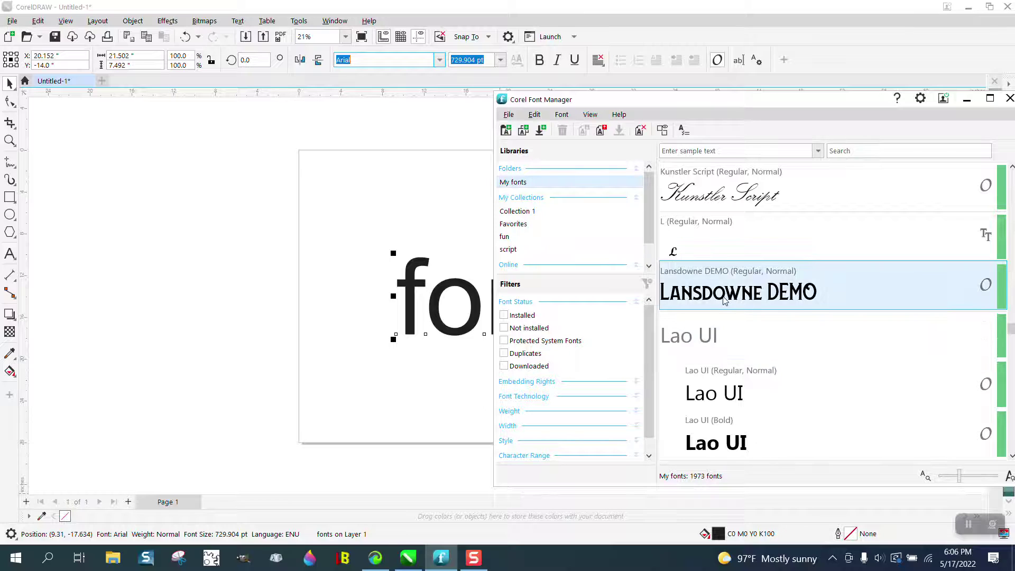
drag(723, 300, 529, 229)
click(529, 227)
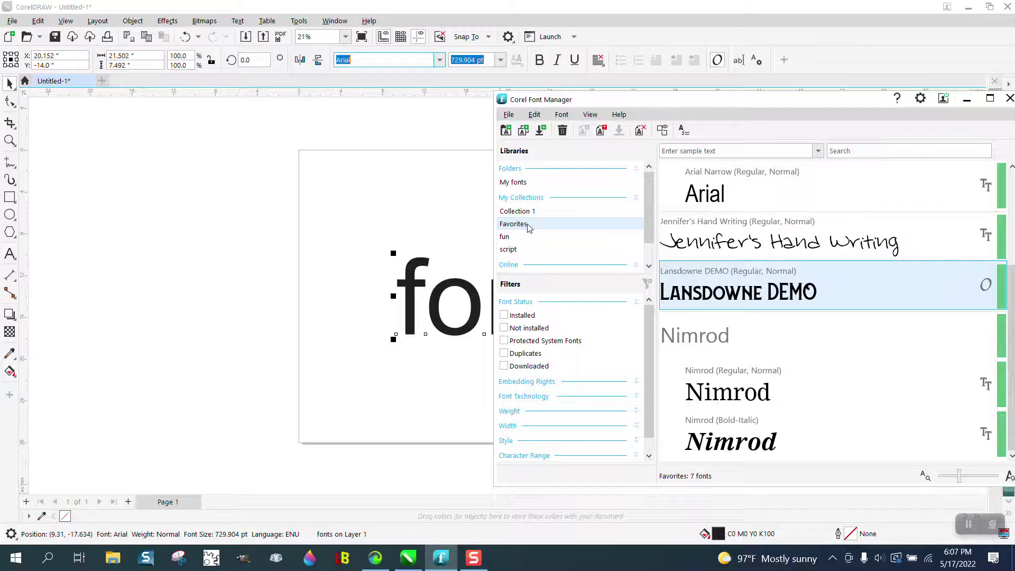
click(433, 142)
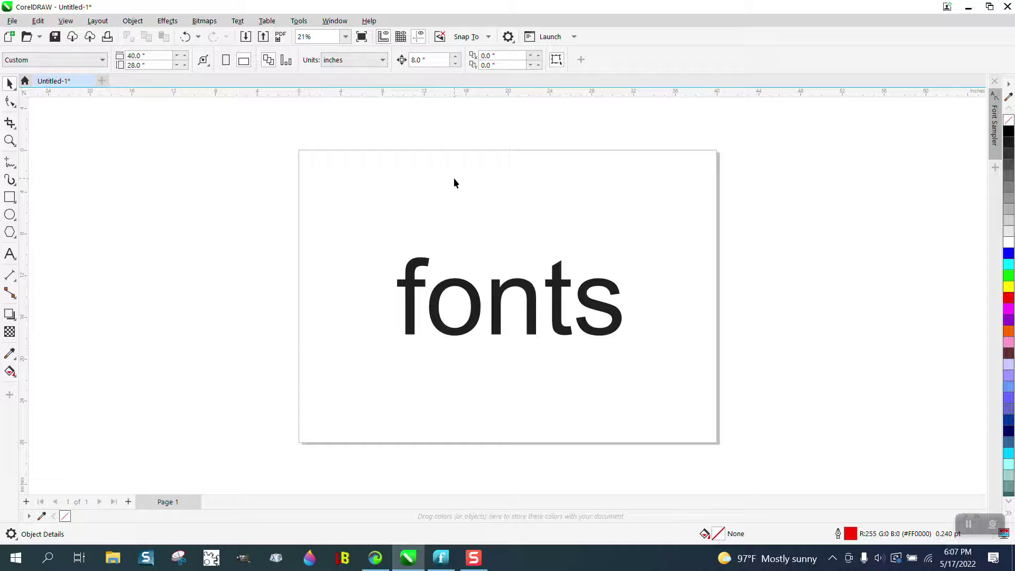
click(476, 294)
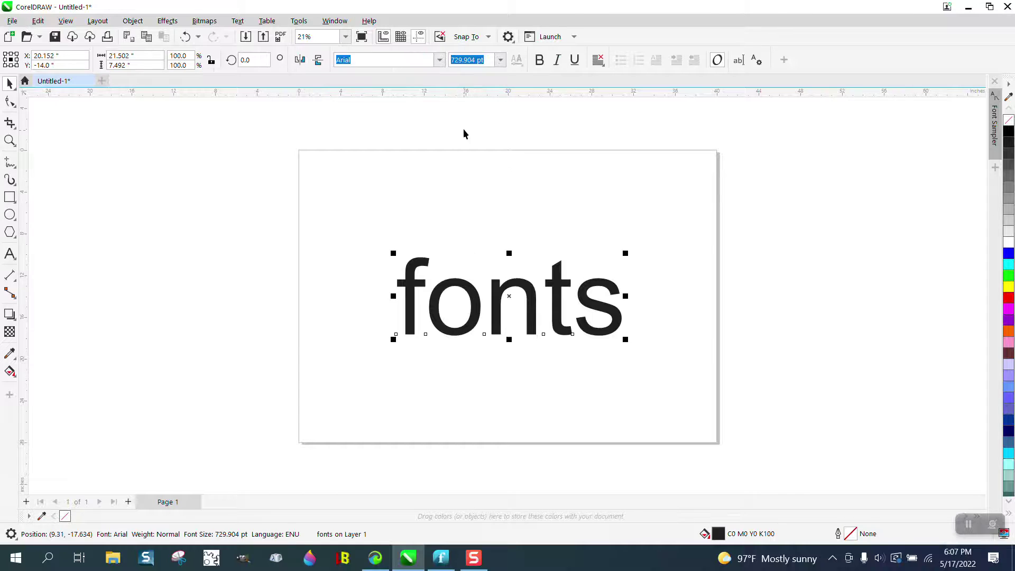
click(439, 61)
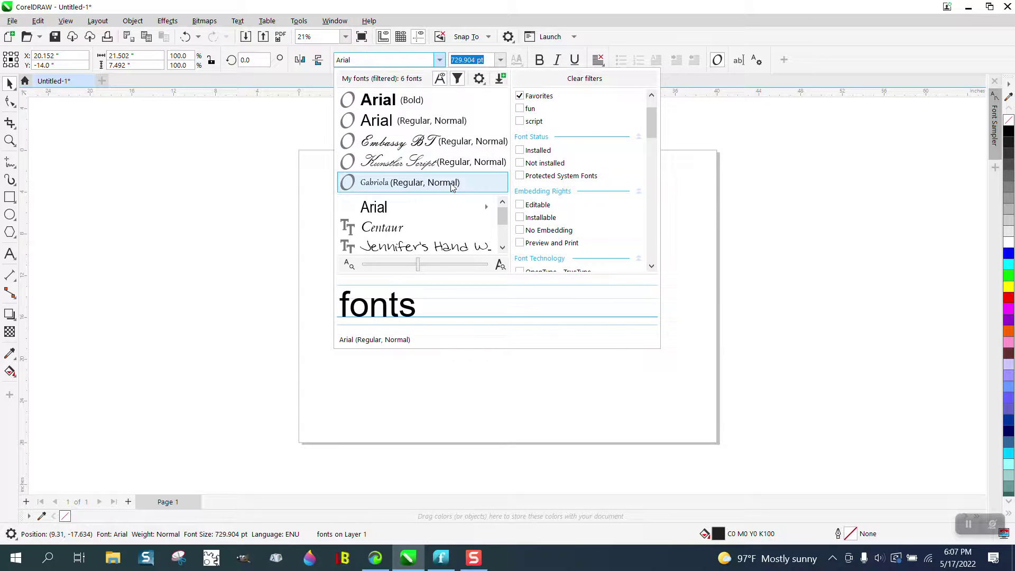
click(503, 248)
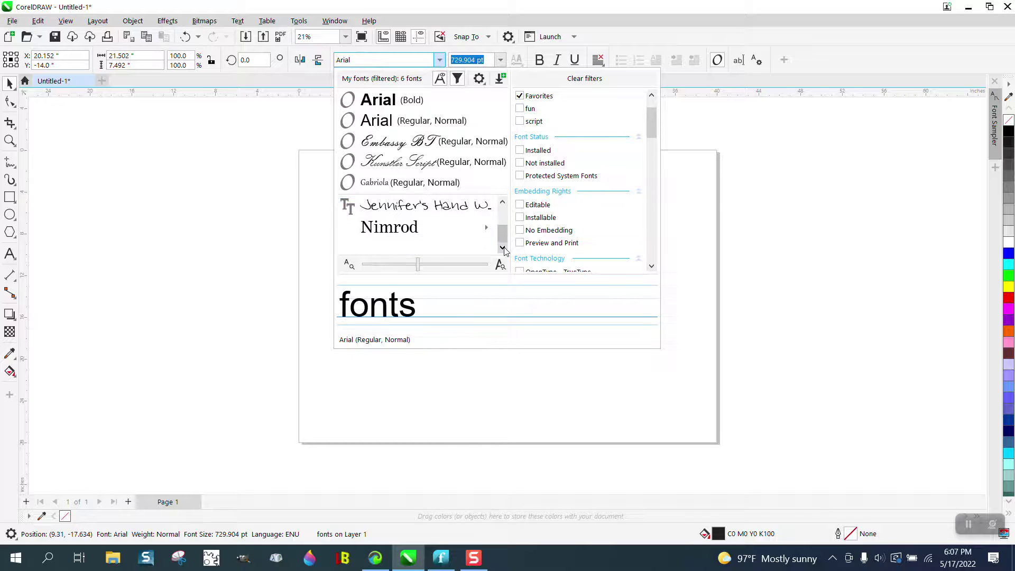
scroll(503, 247, up, 2)
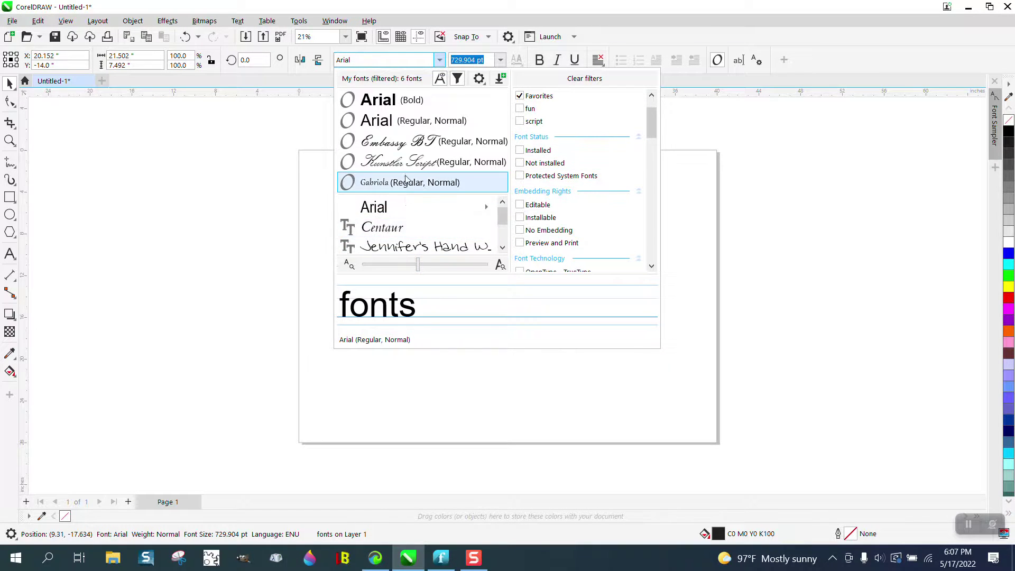
click(878, 145)
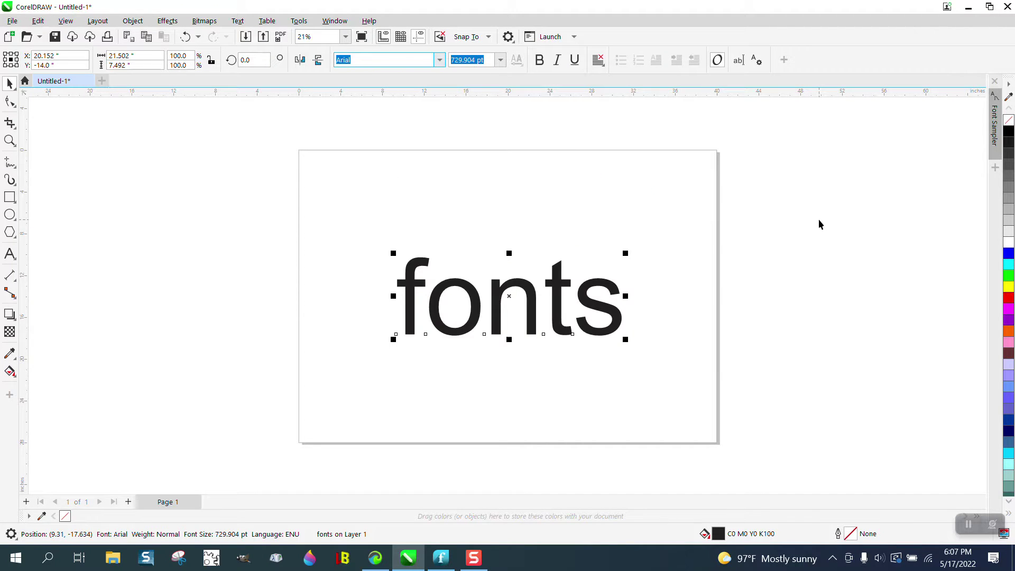